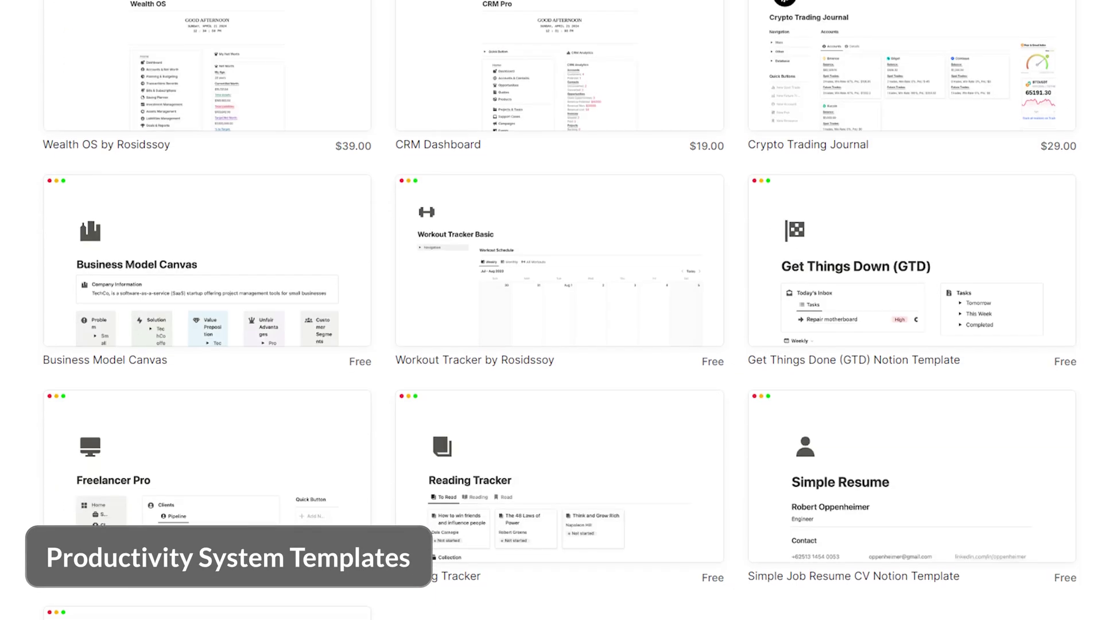
Move 'Update privacy policy' into Done and put 'Migrate Post Class' at the top of Doing
{"action": "scroll", "coordinate": [550, 310], "scroll_direction": "down", "scroll_amount": 10}
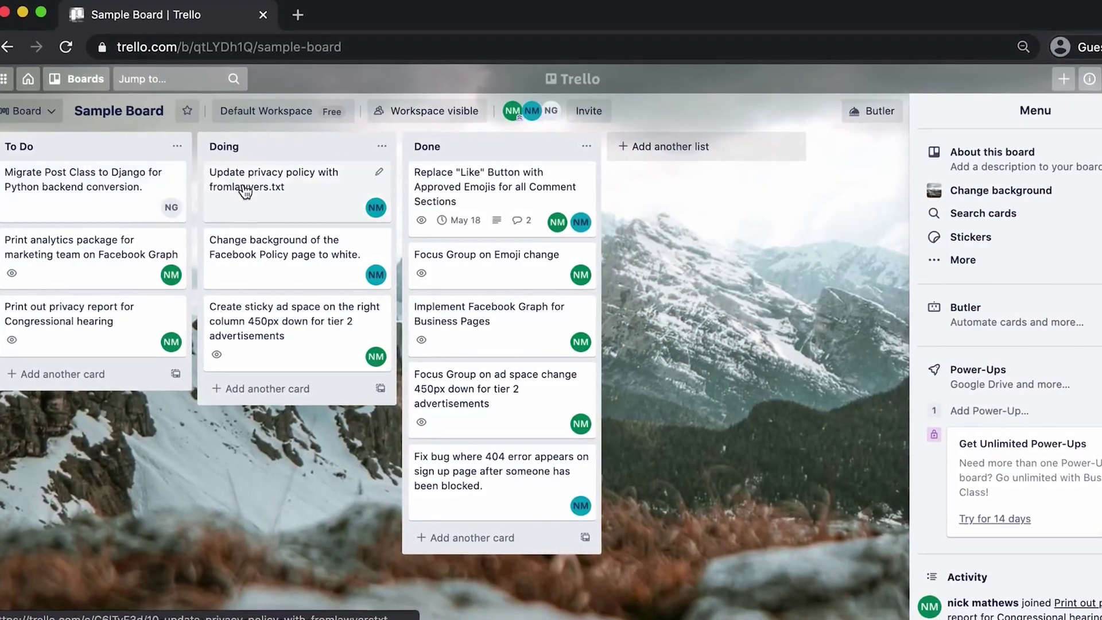
{"action": "left_click_drag", "start_coordinate": [245, 191], "coordinate": [448, 261]}
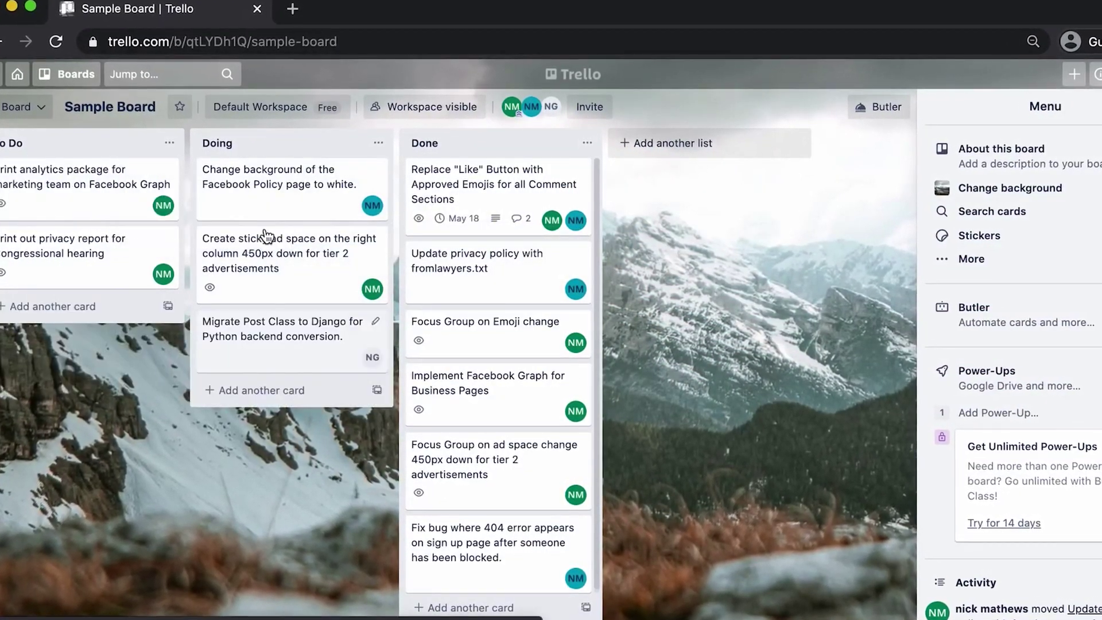
{"action": "left_click_drag", "start_coordinate": [269, 332], "coordinate": [488, 258]}
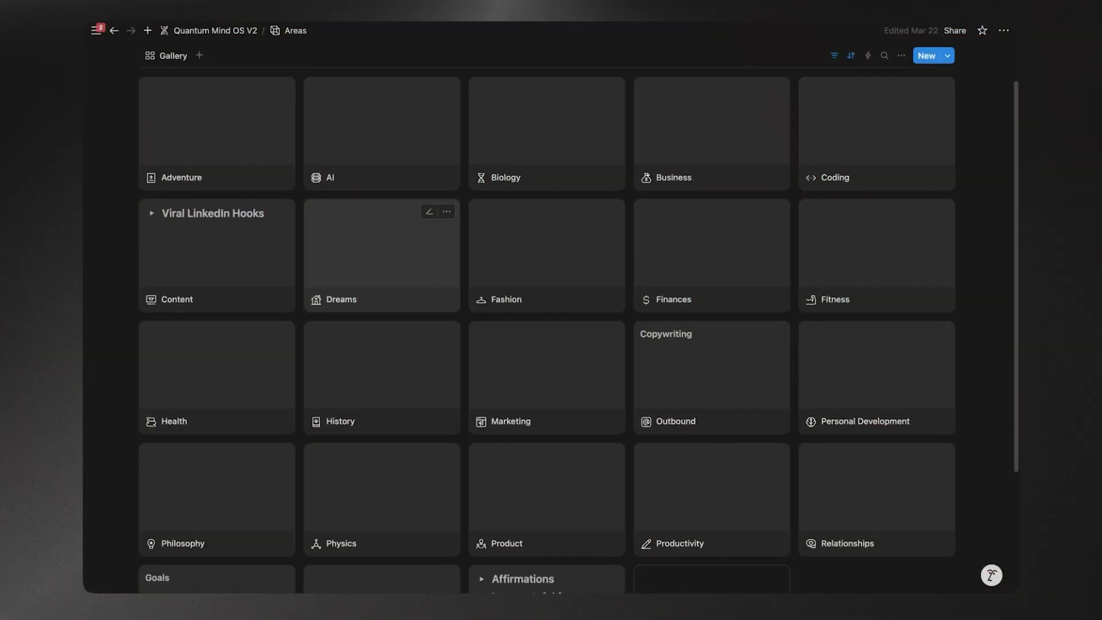
Scroll down and back up through the Areas gallery
{"action": "scroll", "coordinate": [578, 316], "scroll_direction": "down", "scroll_amount": 3}
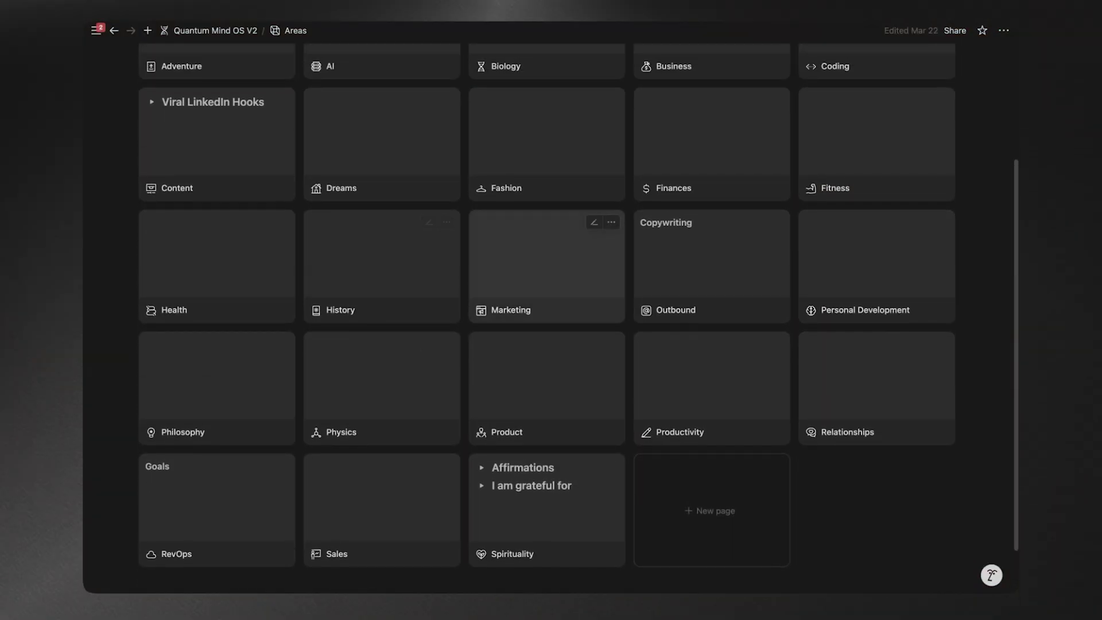
{"action": "scroll", "coordinate": [545, 276], "scroll_direction": "up", "scroll_amount": 3}
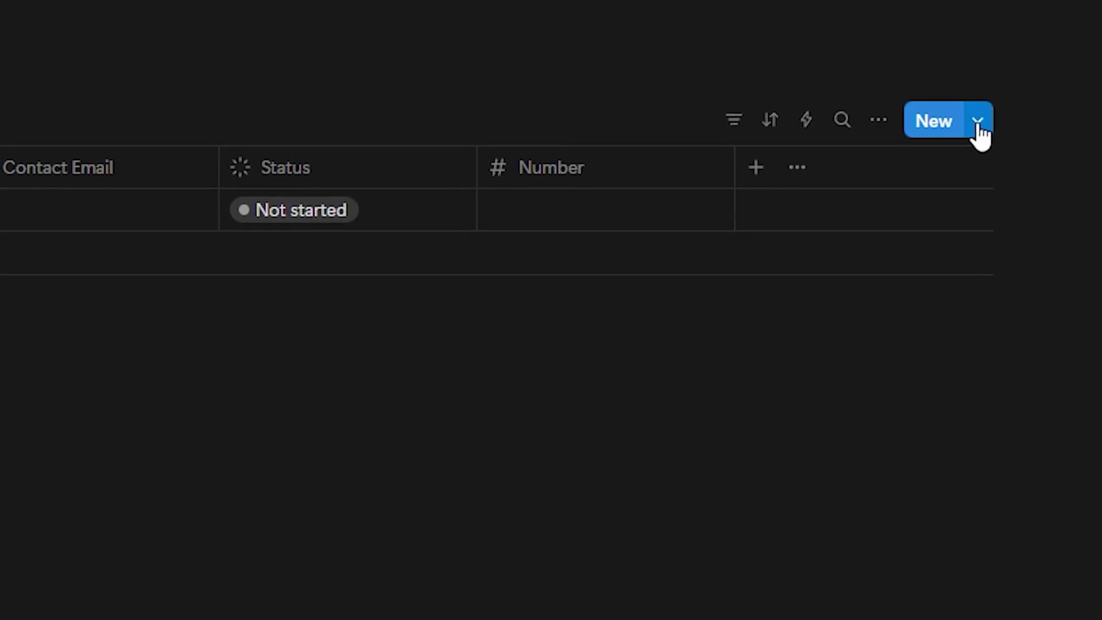
Show the Templates dropdown beside the New button of My Notion Database
{"action": "left_click", "coordinate": [989, 40]}
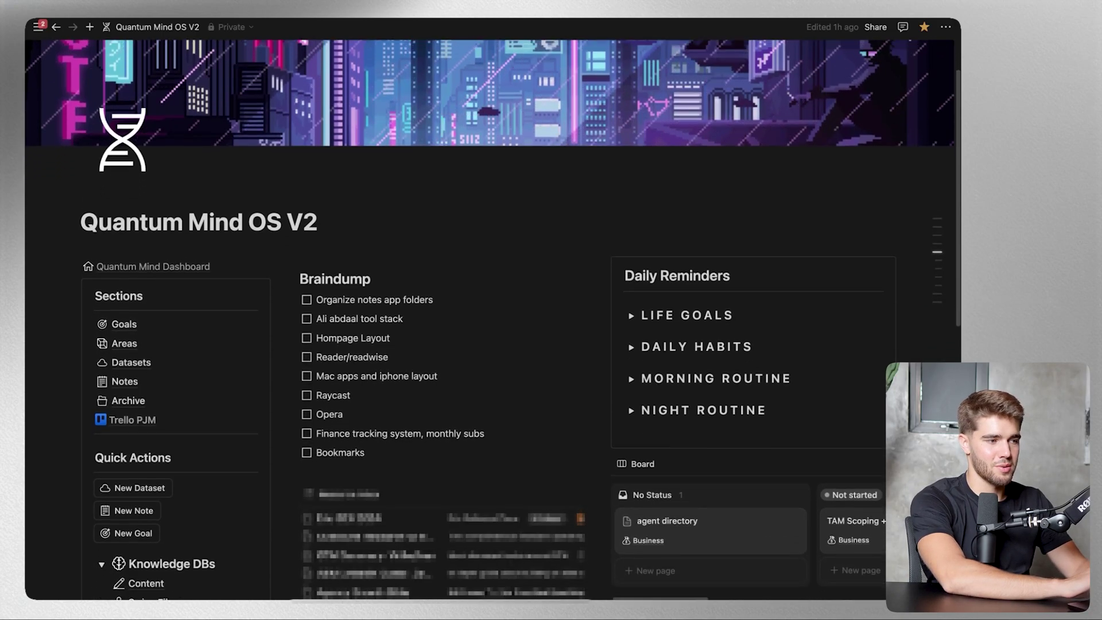
{"action": "scroll", "coordinate": [494, 320], "scroll_direction": "up", "scroll_amount": 2}
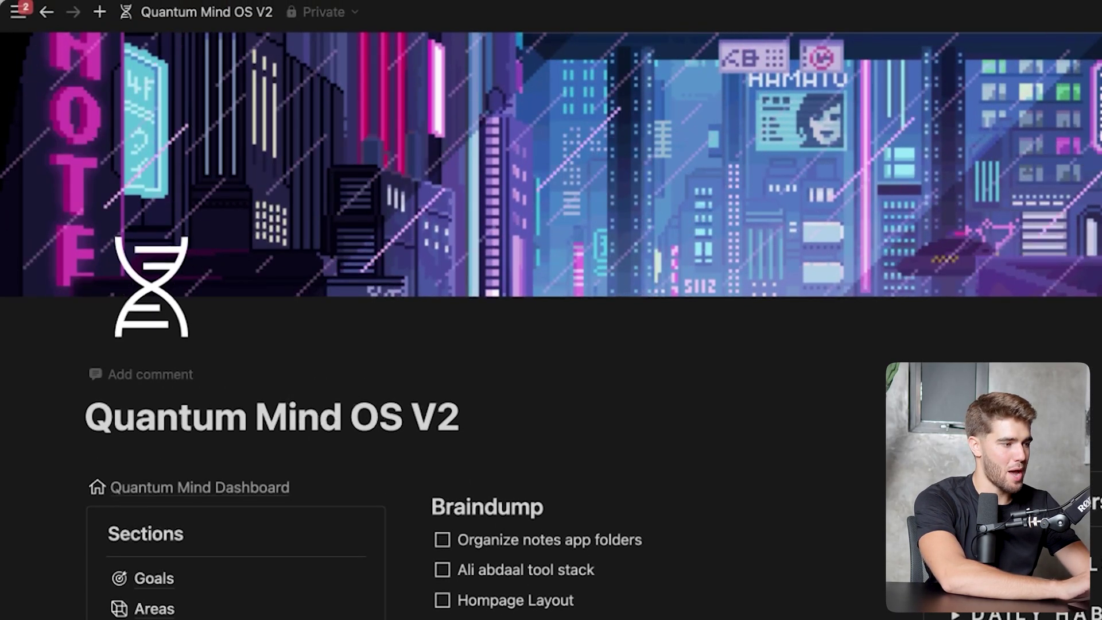
{"action": "scroll", "coordinate": [236, 430], "scroll_direction": "down", "scroll_amount": 3}
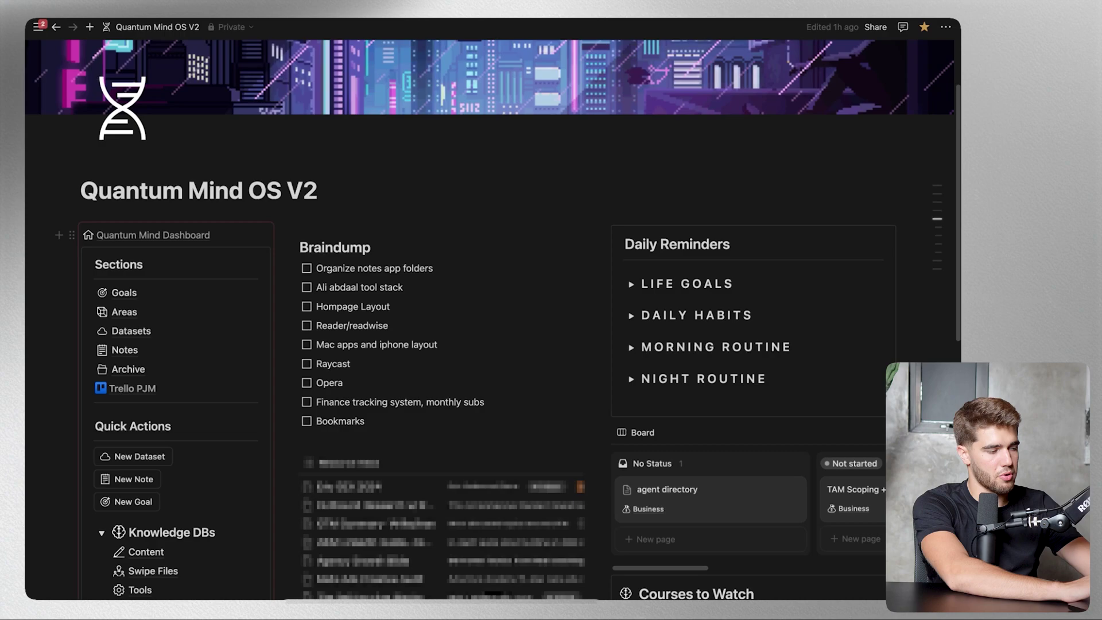
Open the Areas gallery page and scroll through it
{"action": "left_click", "coordinate": [124, 312]}
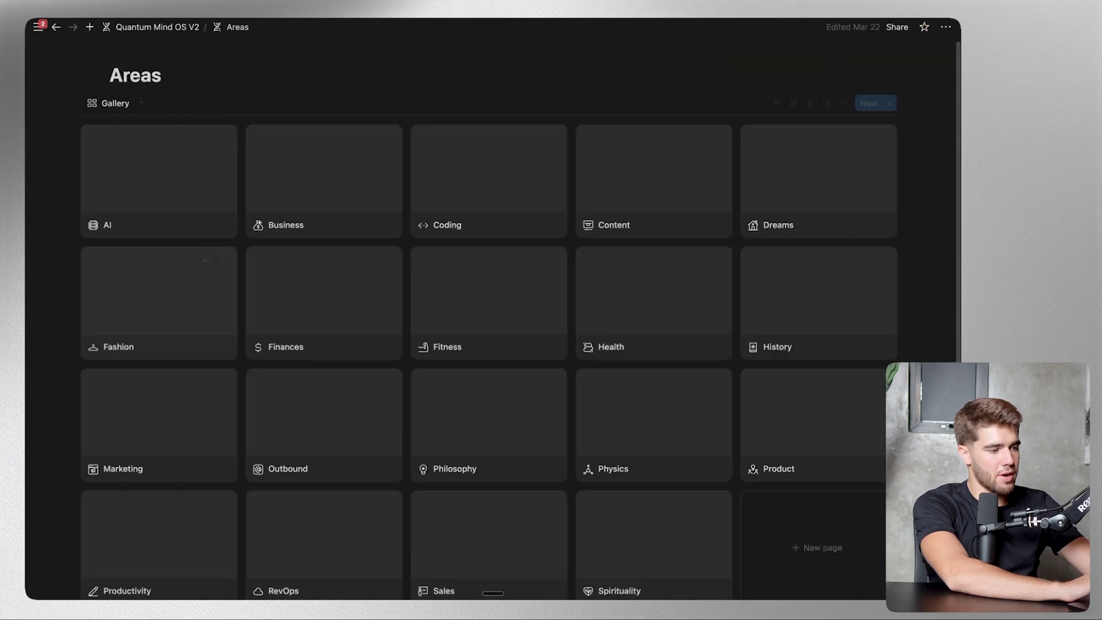
{"action": "scroll", "coordinate": [324, 321], "scroll_direction": "down", "scroll_amount": 5}
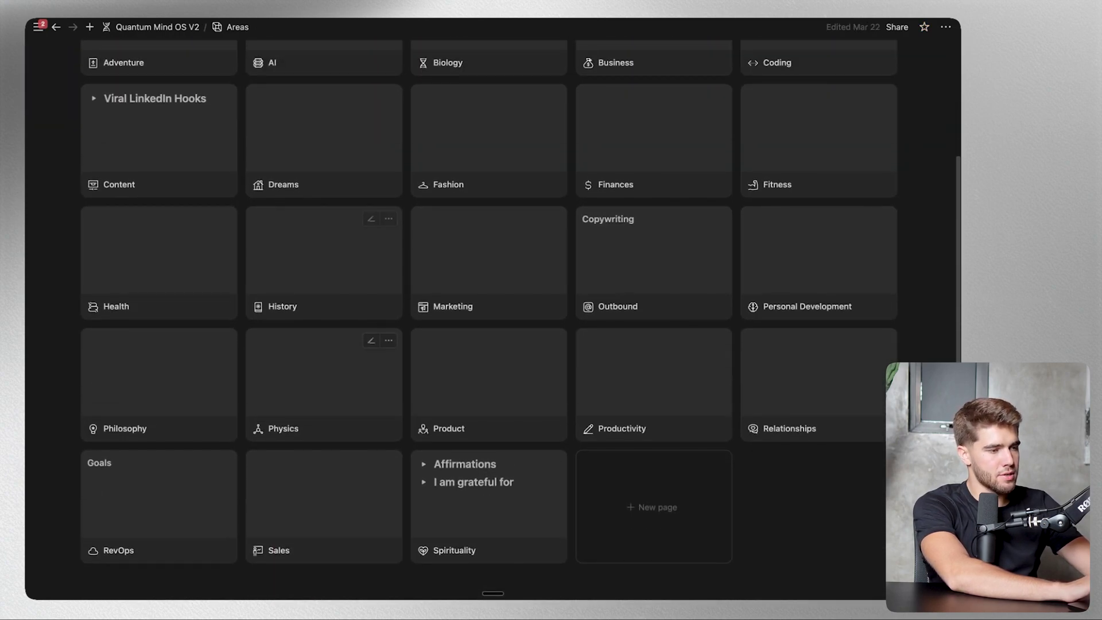
{"action": "scroll", "coordinate": [488, 287], "scroll_direction": "up", "scroll_amount": 5}
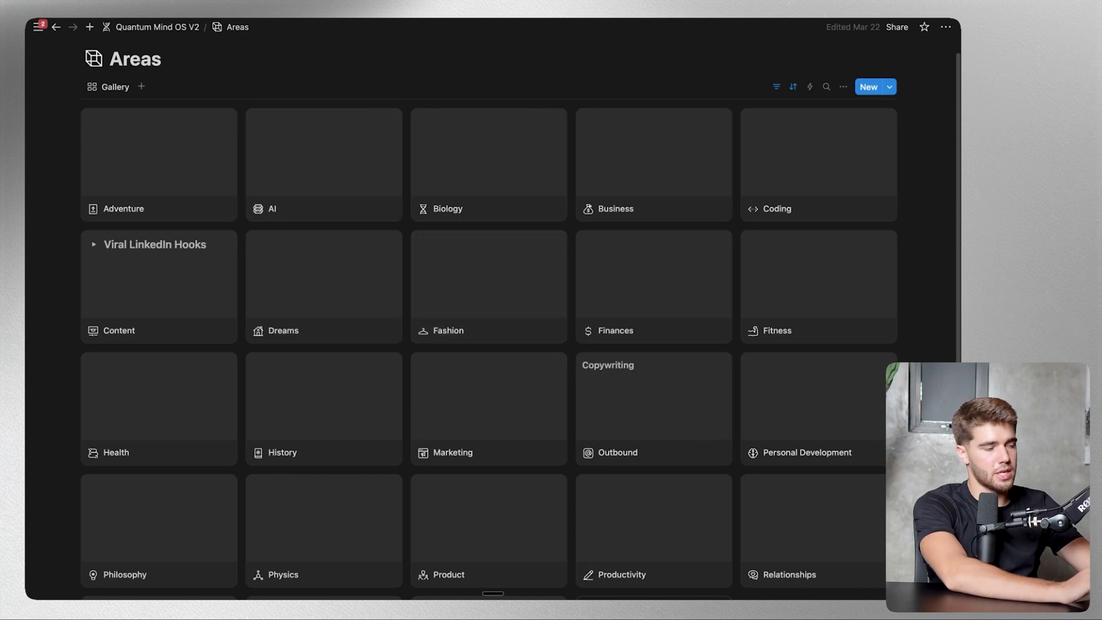
View another database's list page, then return to the Quantum Mind OS V2 dashboard
{"action": "left_click", "coordinate": [56, 27]}
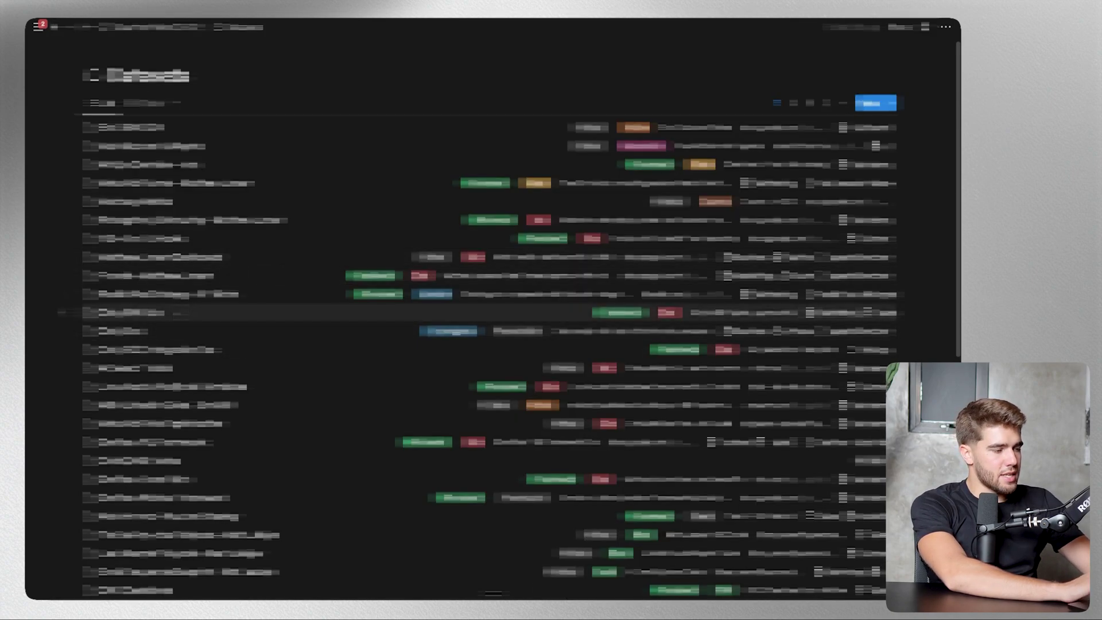
{"action": "scroll", "coordinate": [494, 315], "scroll_direction": "up", "scroll_amount": 4}
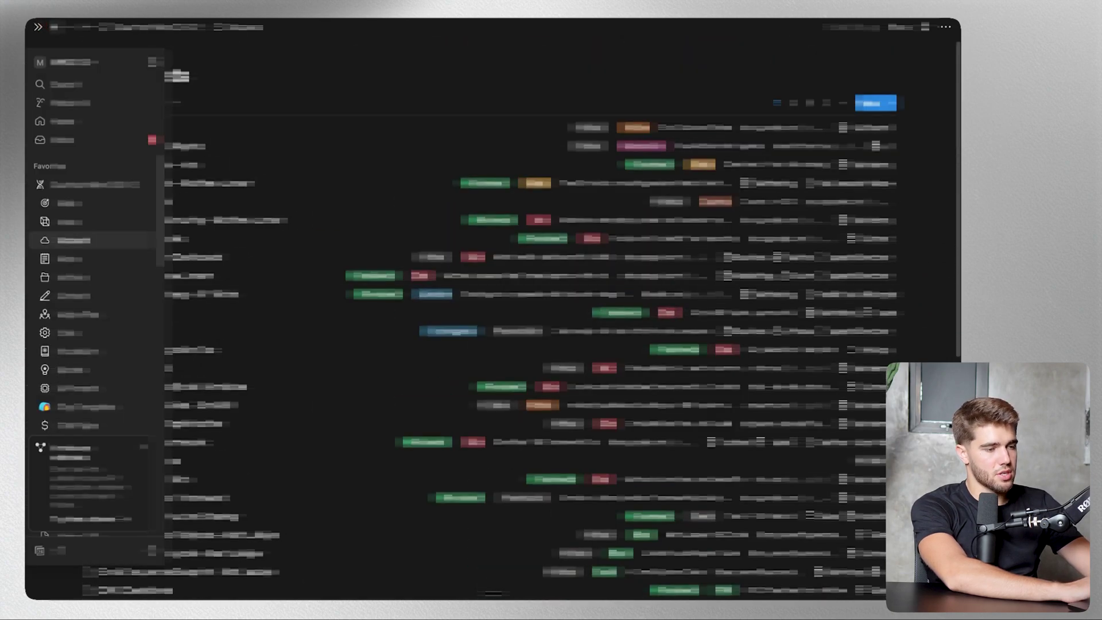
{"action": "left_click", "coordinate": [138, 321]}
{"action": "mouse_move", "coordinate": [125, 322]}
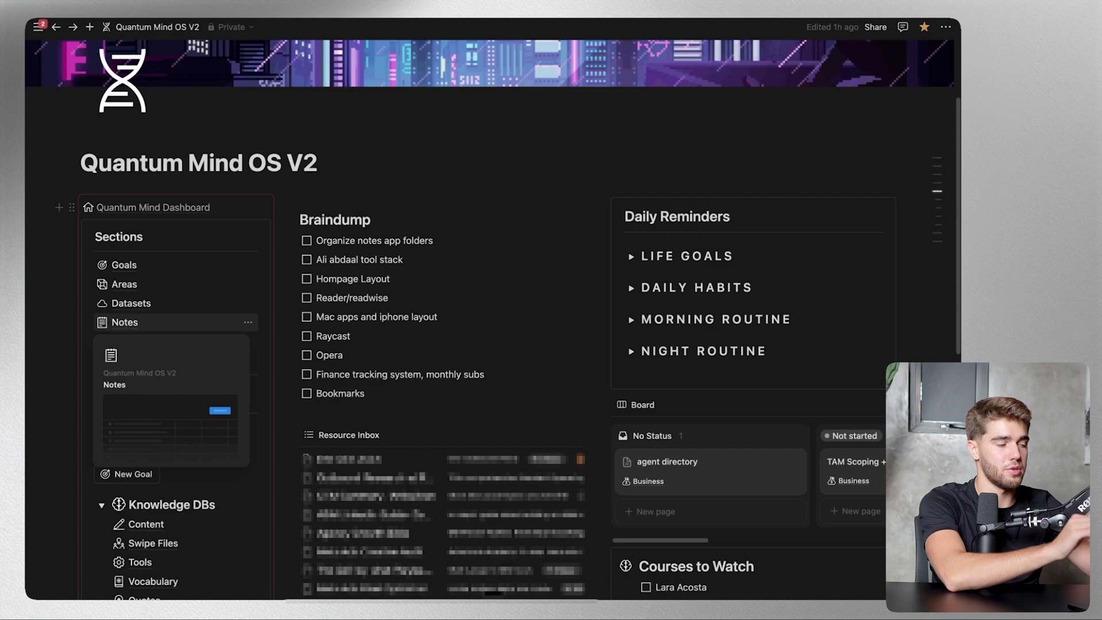
Open the Datasets database, then go back to the Quantum Mind OS V2 dashboard
{"action": "left_click", "coordinate": [131, 303]}
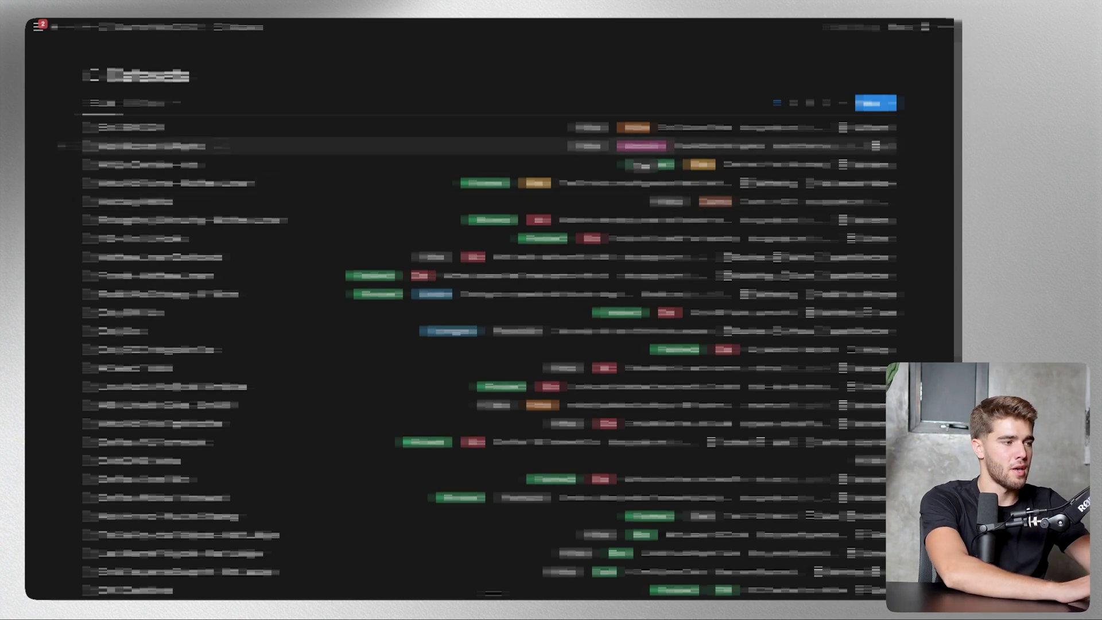
{"action": "left_click", "coordinate": [642, 165]}
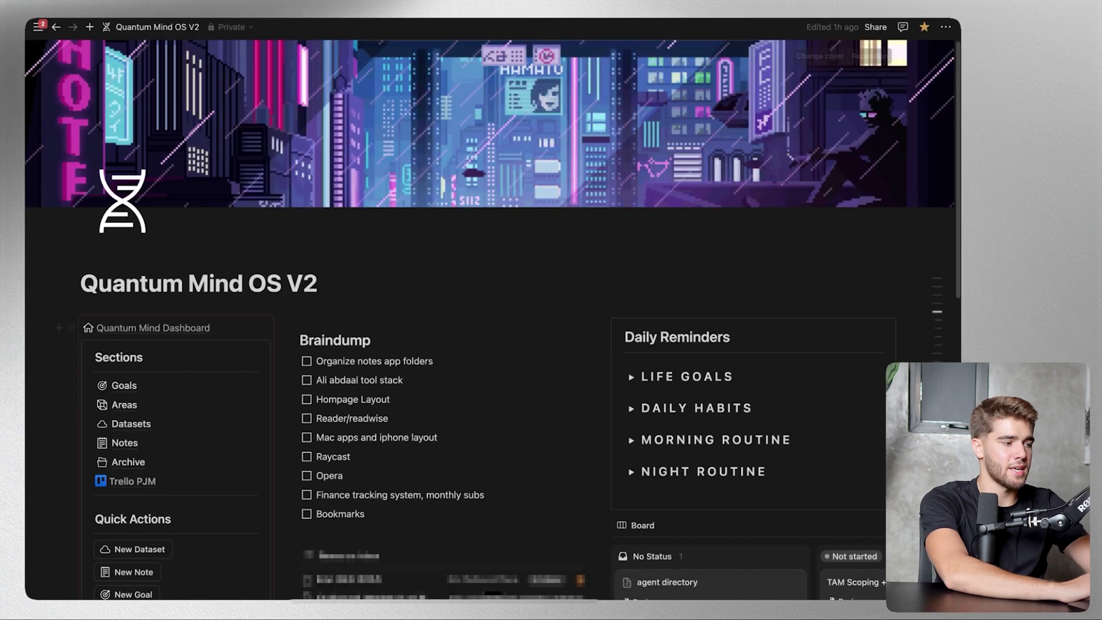
Open the Archive page from the dashboard sidebar
{"action": "left_click", "coordinate": [114, 461]}
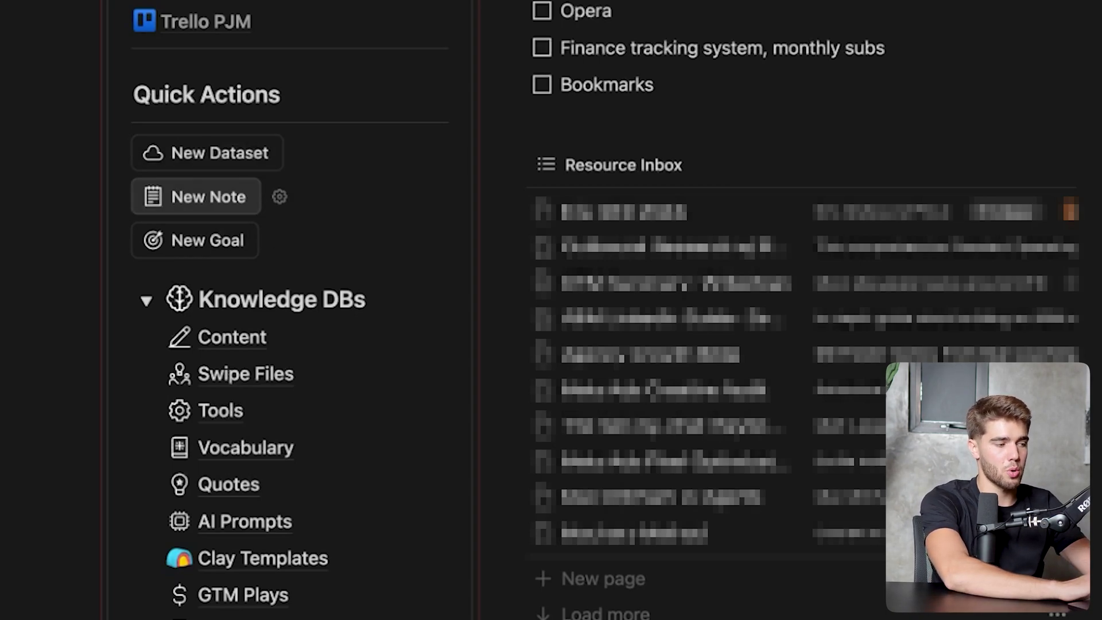
Scroll the dashboard down to the Knowledge DBs list with Content and Swipe Files
{"action": "scroll", "coordinate": [551, 309], "scroll_direction": "down", "scroll_amount": 3}
{"action": "scroll", "coordinate": [551, 310], "scroll_direction": "down", "scroll_amount": 1}
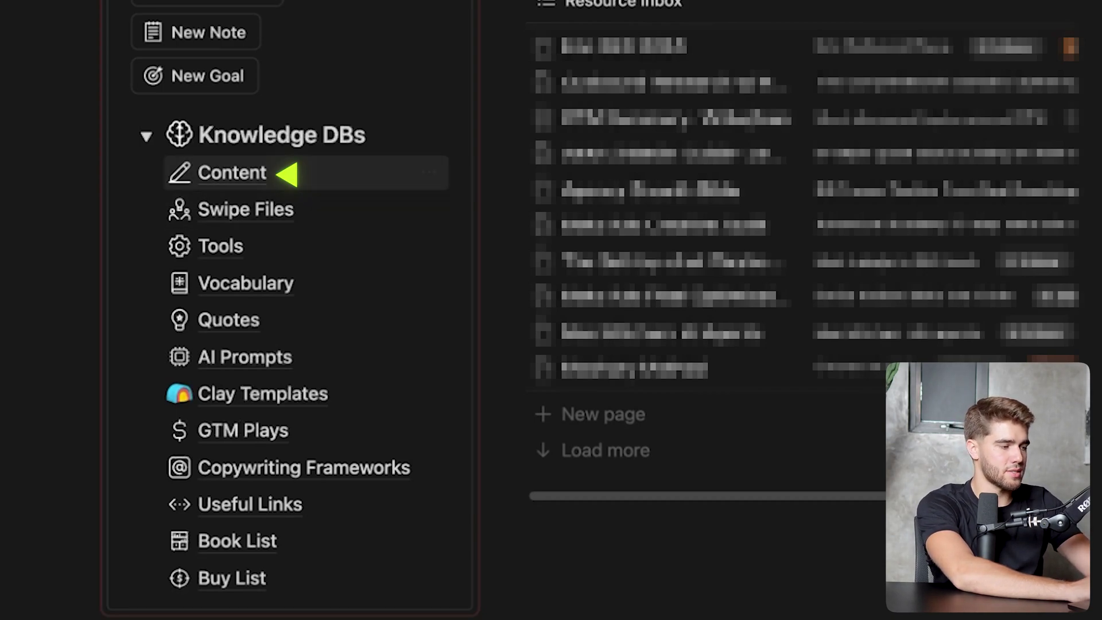
{"action": "mouse_move", "coordinate": [344, 172]}
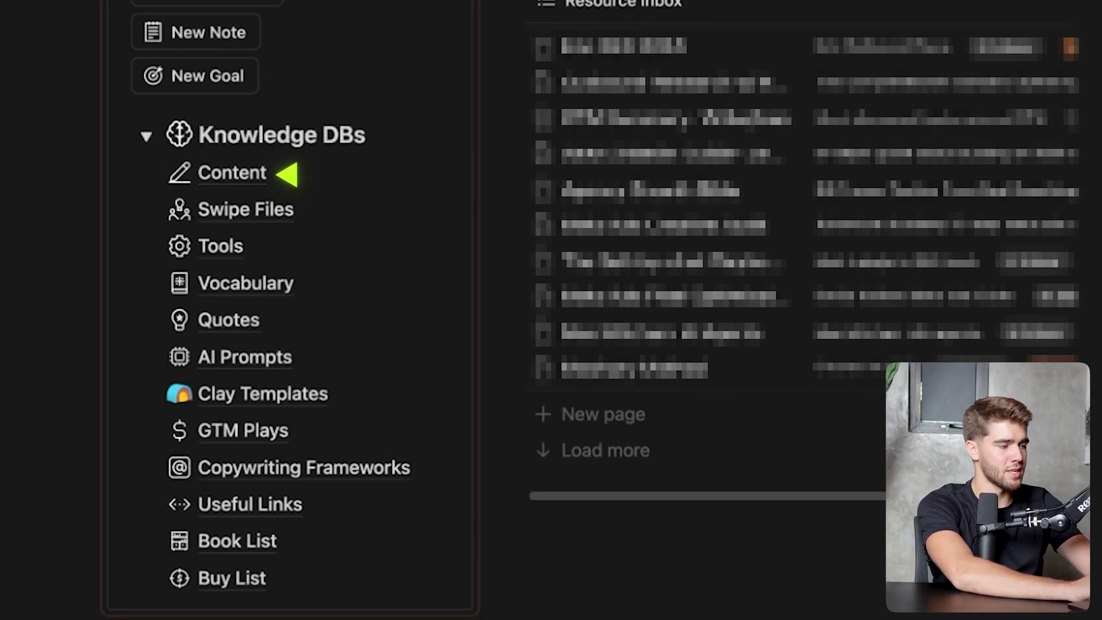
{"action": "mouse_move", "coordinate": [312, 209]}
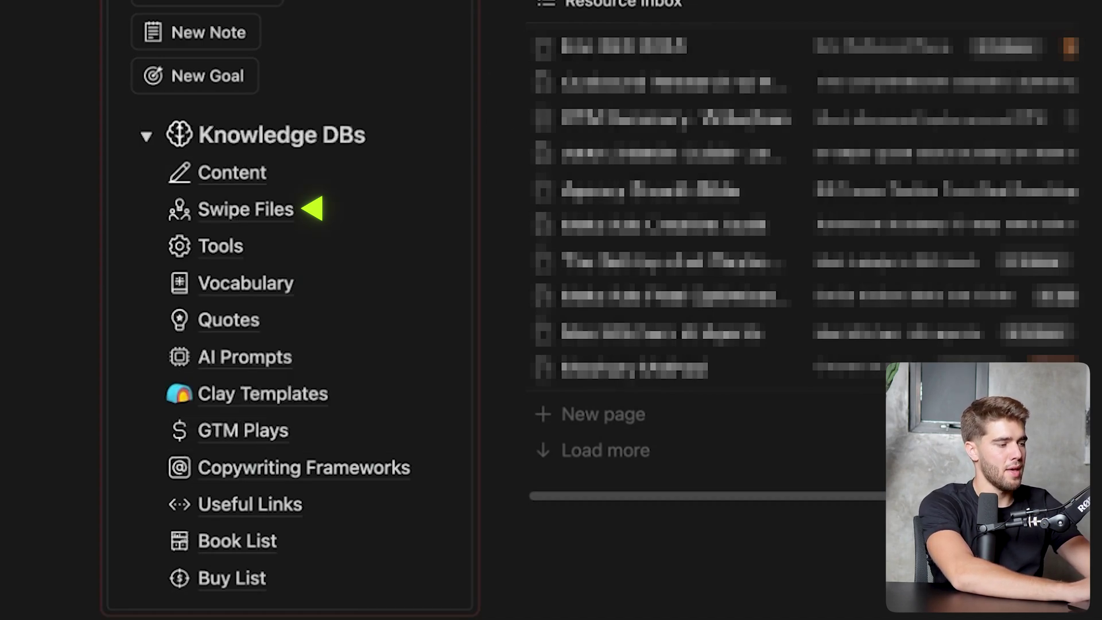
{"action": "left_click", "coordinate": [264, 246]}
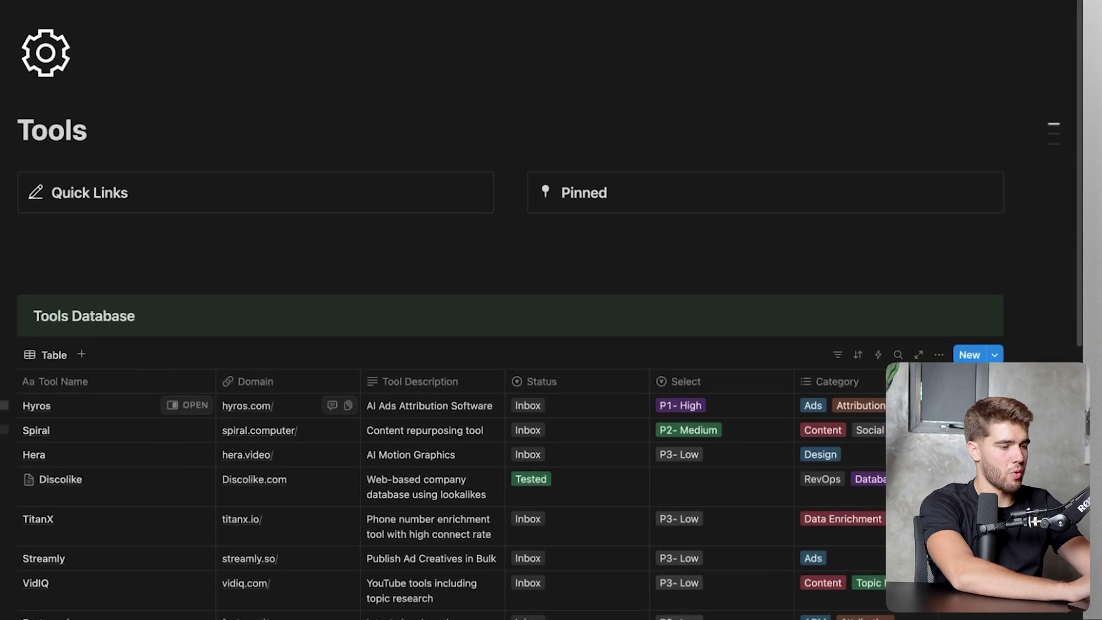
{"action": "scroll", "coordinate": [287, 405], "scroll_direction": "down", "scroll_amount": 2}
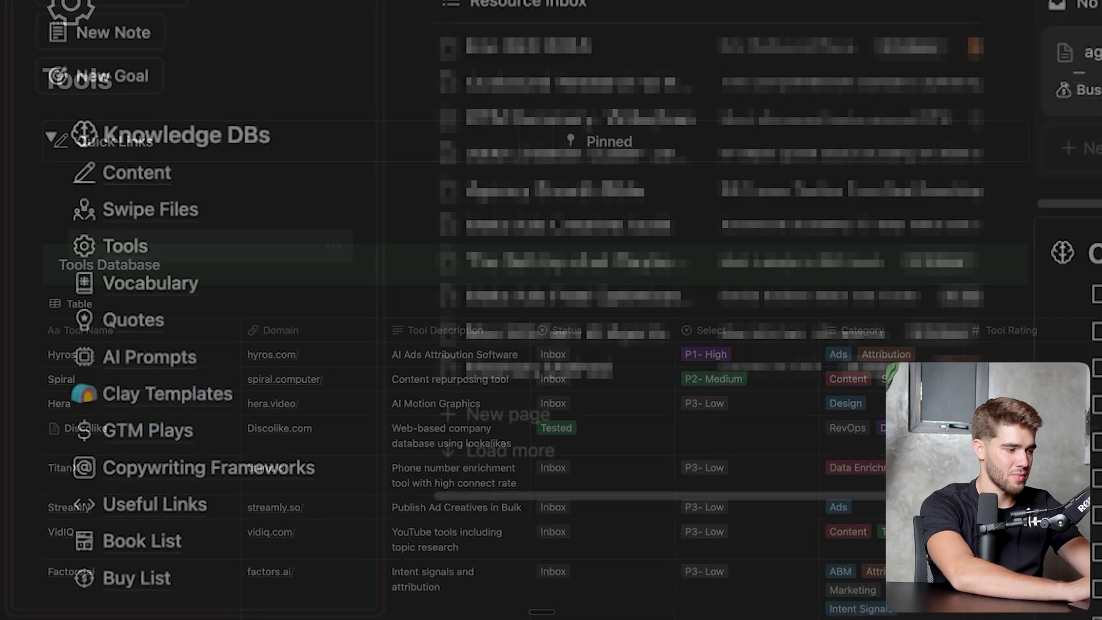
Open the AI Prompts page from Knowledge DBs, dismissing the accidentally opened icon picker
{"action": "mouse_move", "coordinate": [172, 283]}
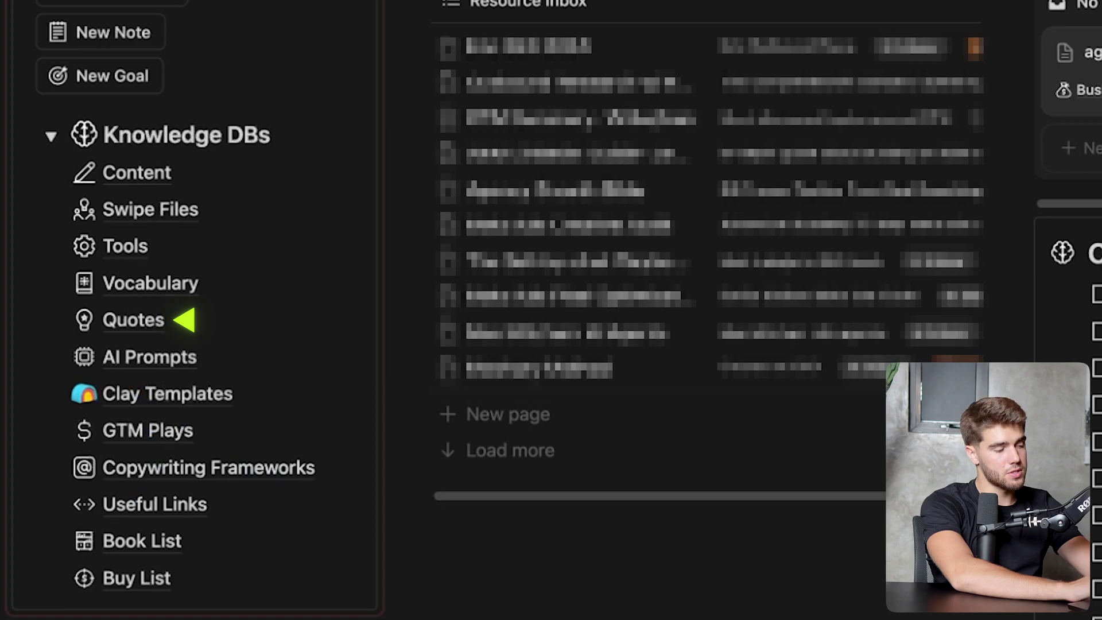
{"action": "mouse_move", "coordinate": [133, 320]}
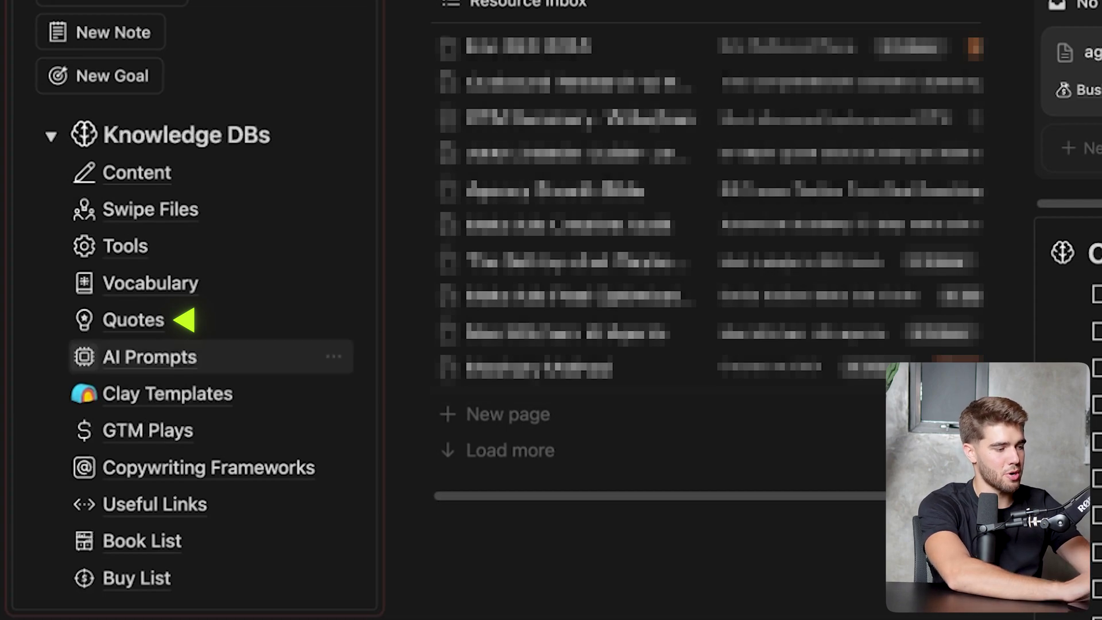
{"action": "left_click", "coordinate": [84, 356]}
{"action": "key", "text": "Escape"}
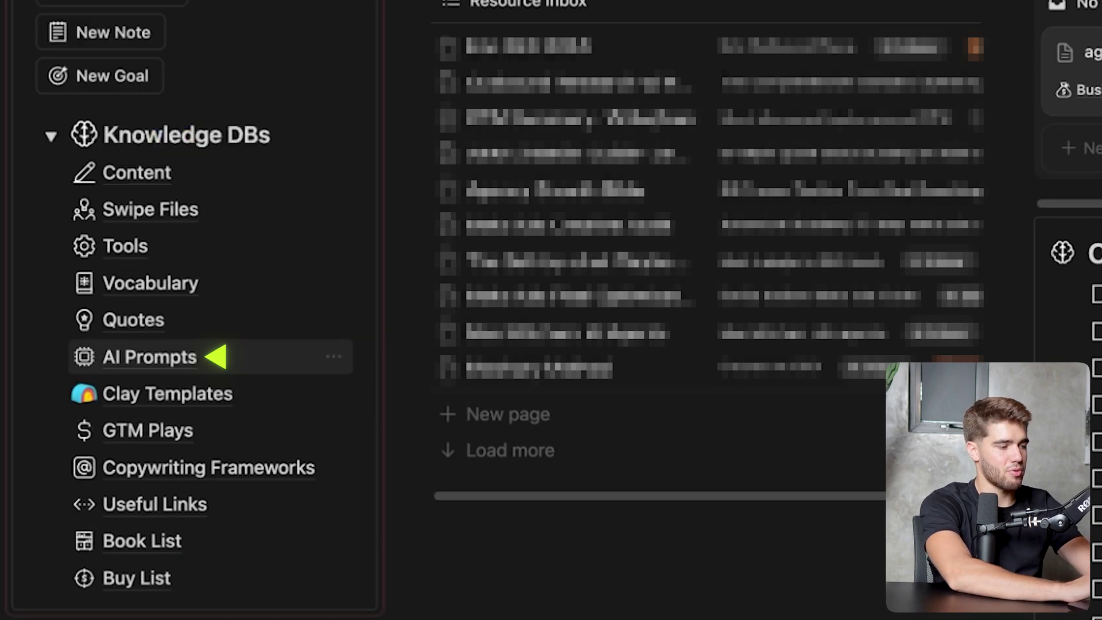
{"action": "left_click", "coordinate": [149, 356]}
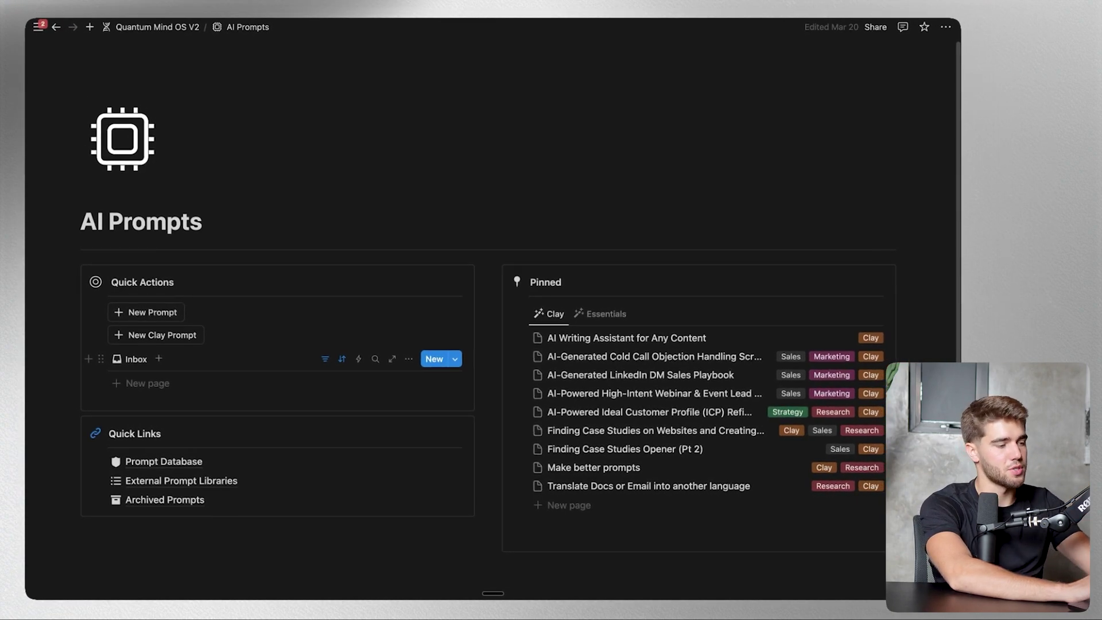
{"action": "scroll", "coordinate": [520, 297], "scroll_direction": "down", "scroll_amount": 3}
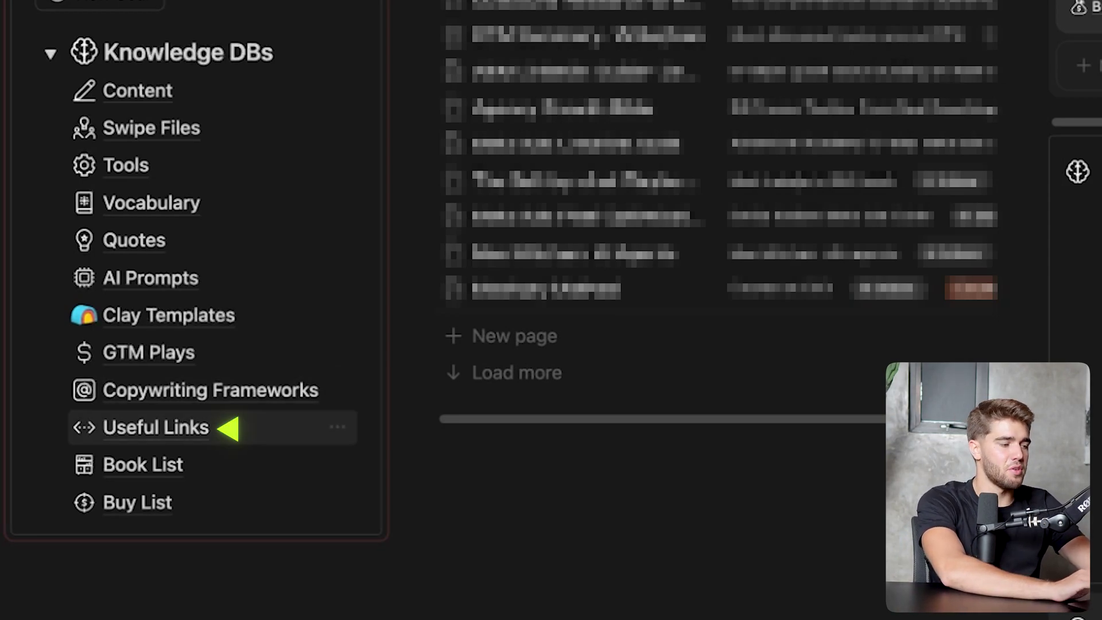
{"action": "mouse_move", "coordinate": [218, 428]}
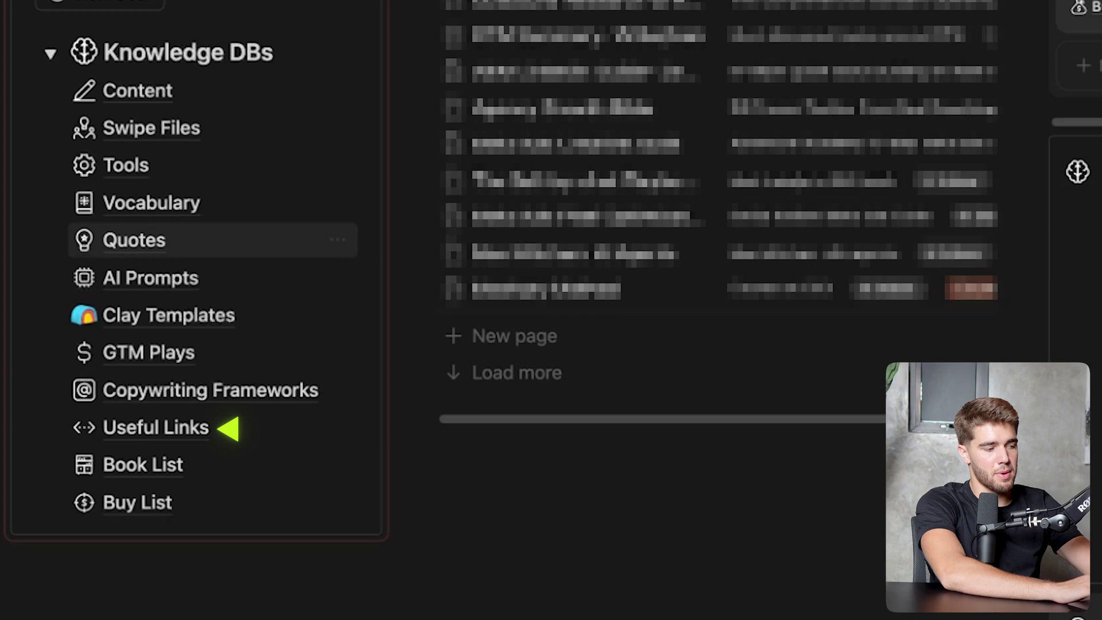
{"action": "mouse_move", "coordinate": [172, 427]}
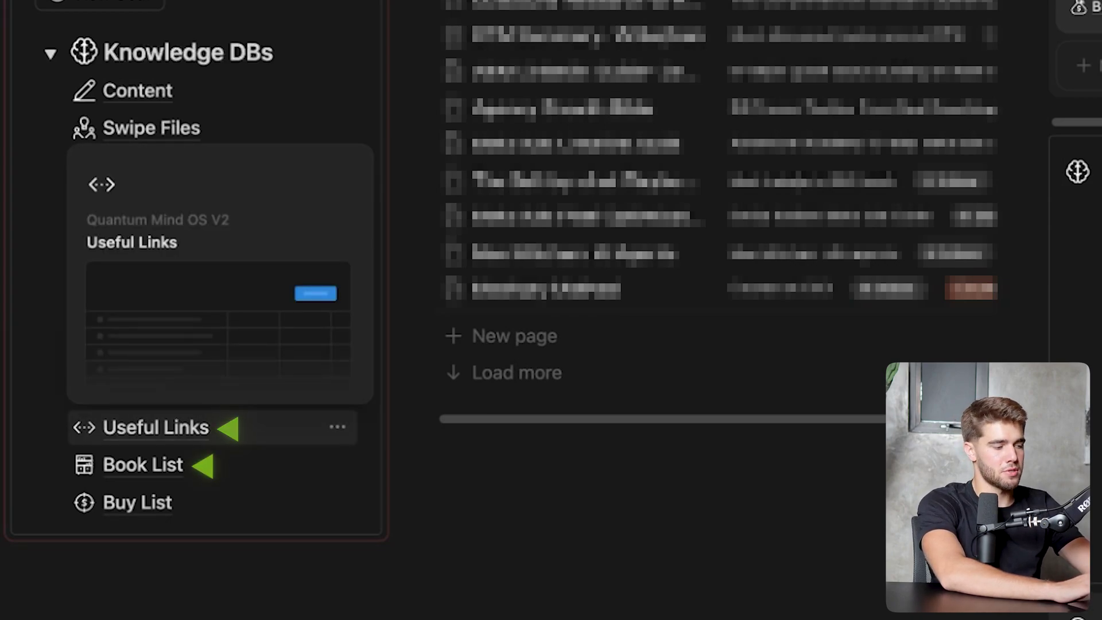
{"action": "mouse_move", "coordinate": [172, 503]}
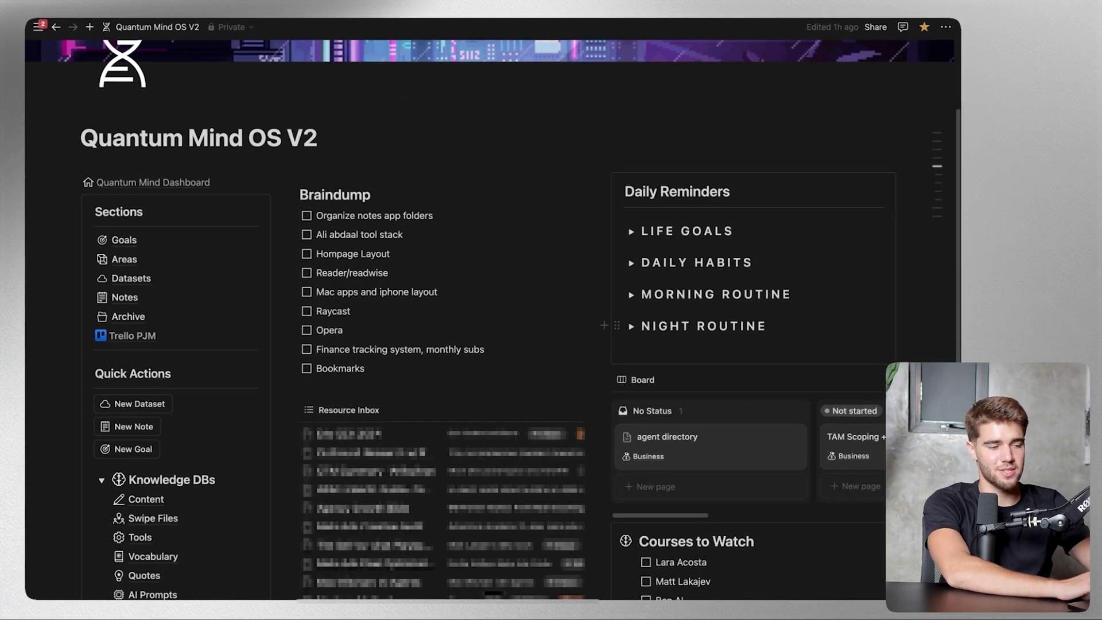
{"action": "scroll", "coordinate": [574, 322], "scroll_direction": "down", "scroll_amount": 3}
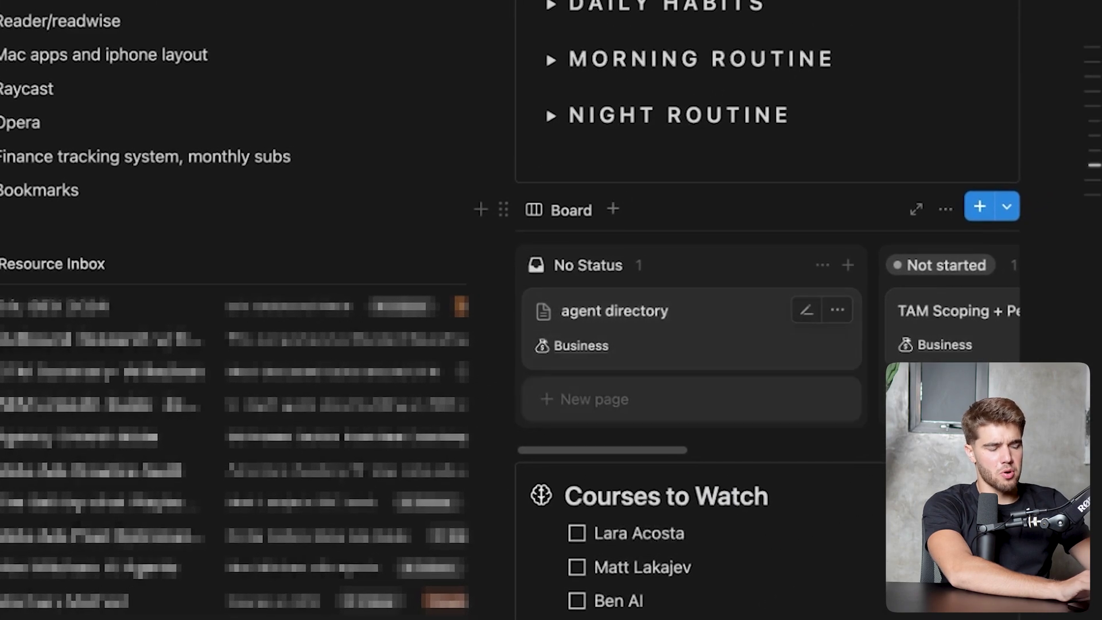
{"action": "scroll", "coordinate": [631, 276], "scroll_direction": "down", "scroll_amount": 3}
{"action": "scroll", "coordinate": [631, 276], "scroll_direction": "down", "scroll_amount": 3}
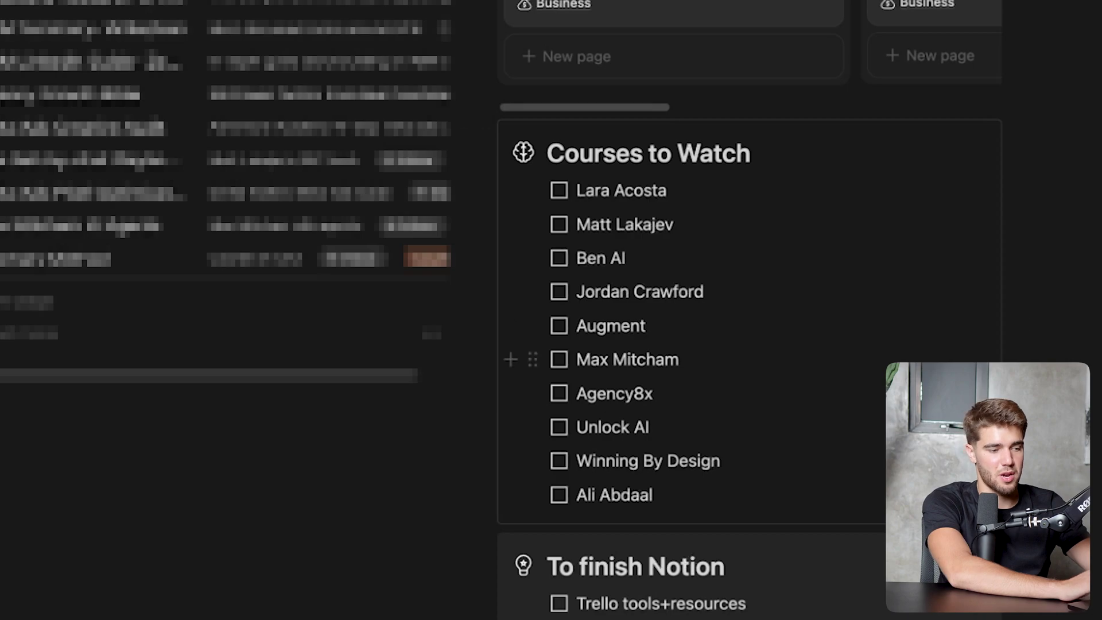
{"action": "scroll", "coordinate": [511, 359], "scroll_direction": "down", "scroll_amount": 5}
{"action": "scroll", "coordinate": [508, 287], "scroll_direction": "down", "scroll_amount": 2}
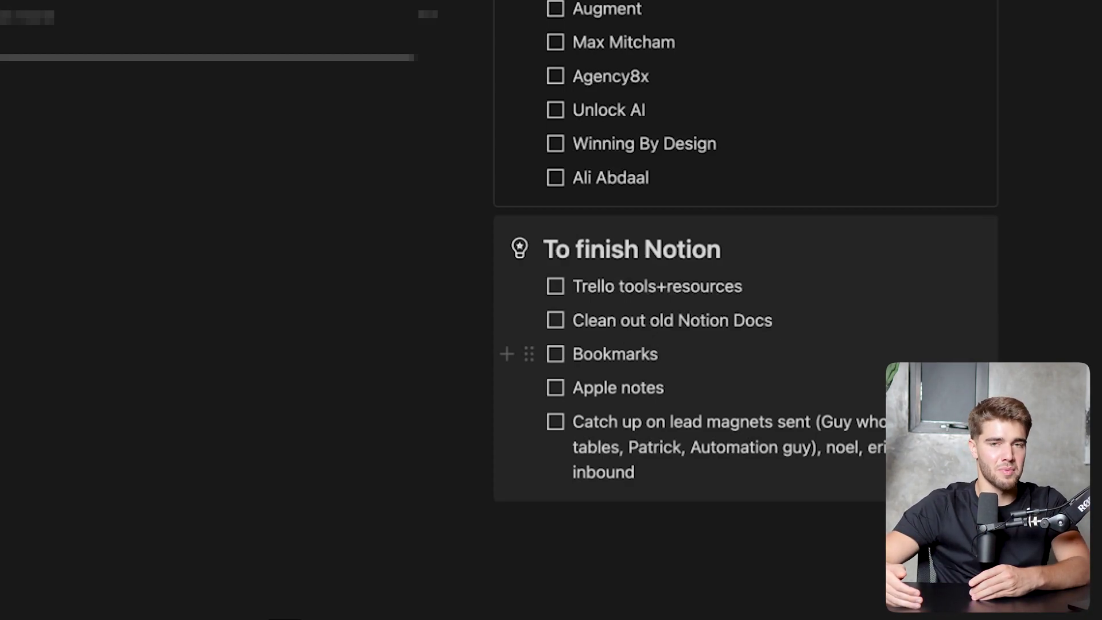
{"action": "scroll", "coordinate": [746, 310], "scroll_direction": "up", "scroll_amount": 8}
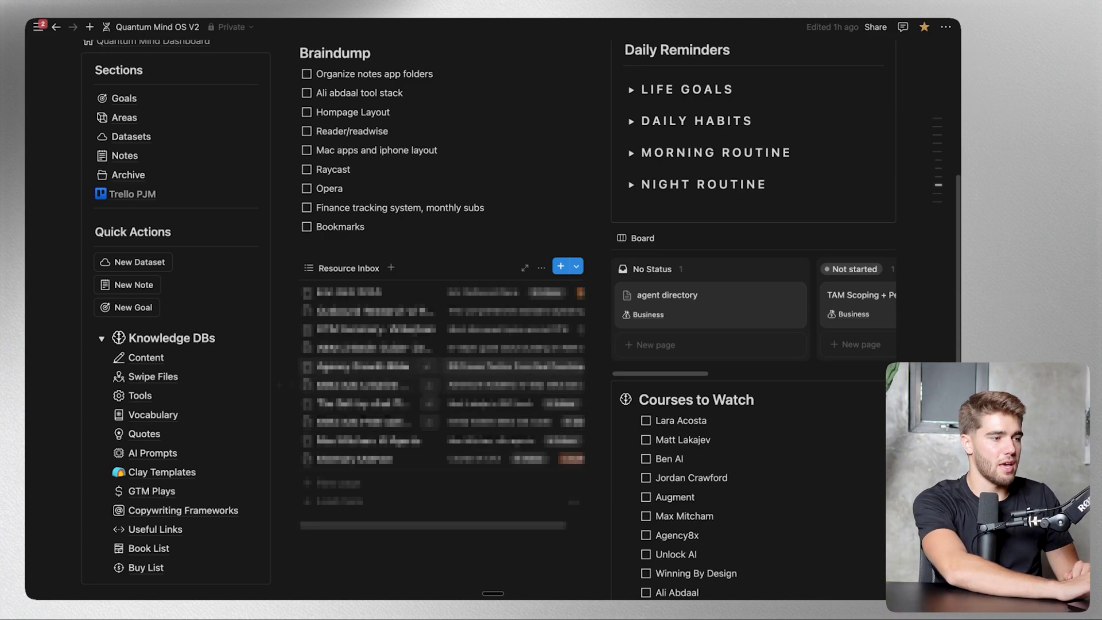
{"action": "scroll", "coordinate": [493, 321], "scroll_direction": "up", "scroll_amount": 5}
{"action": "scroll", "coordinate": [492, 321], "scroll_direction": "down", "scroll_amount": 10}
{"action": "scroll", "coordinate": [492, 321], "scroll_direction": "down", "scroll_amount": 3}
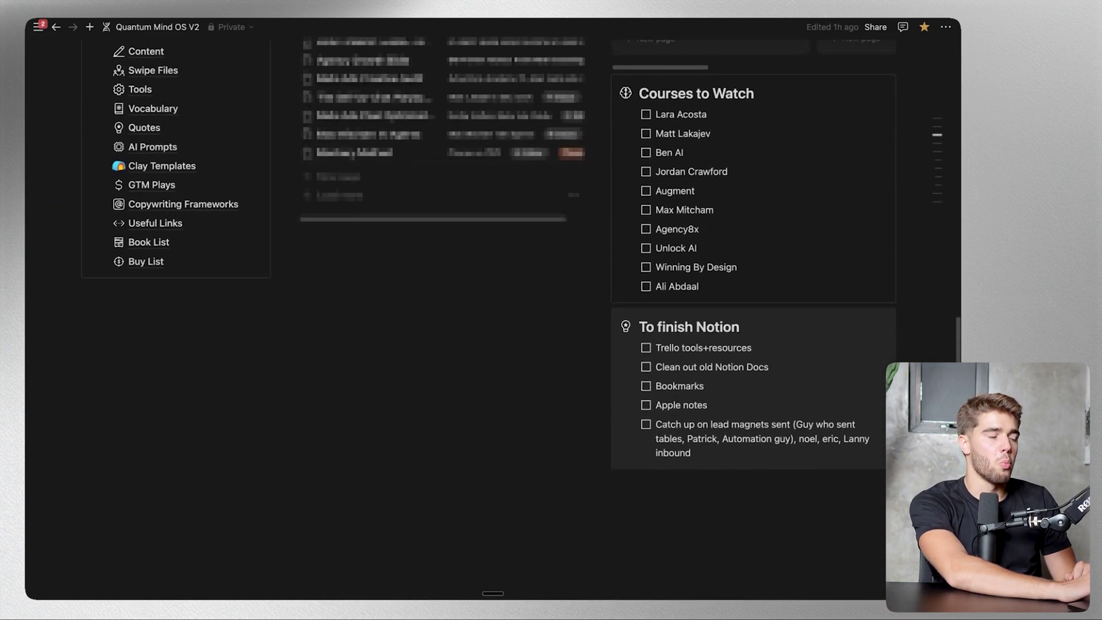
{"action": "scroll", "coordinate": [493, 321], "scroll_direction": "up", "scroll_amount": 10}
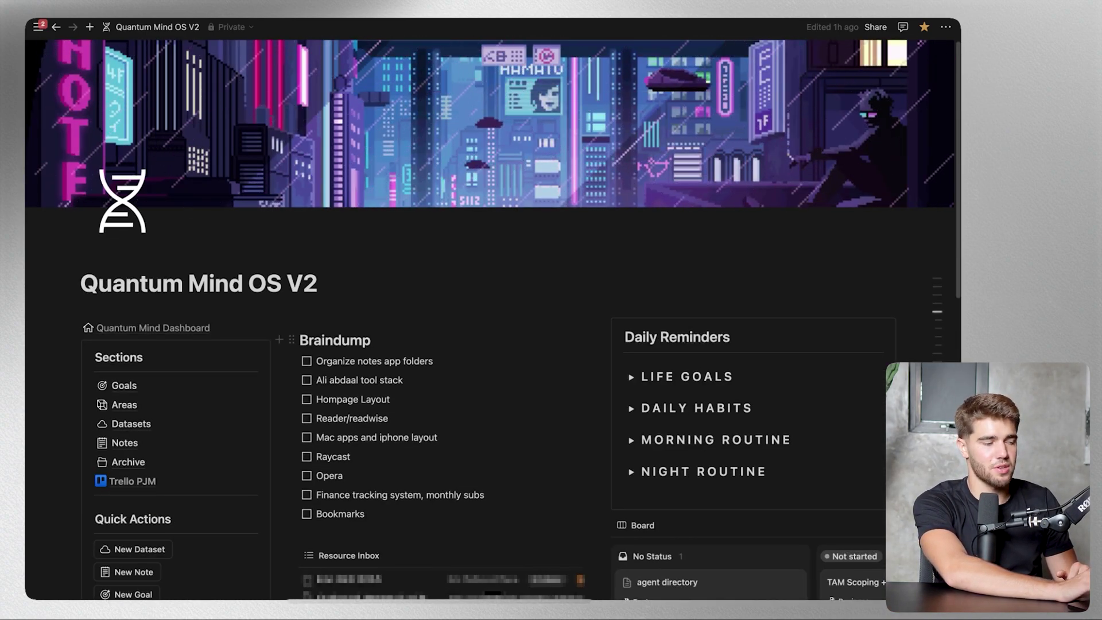
{"action": "mouse_move", "coordinate": [38, 26]}
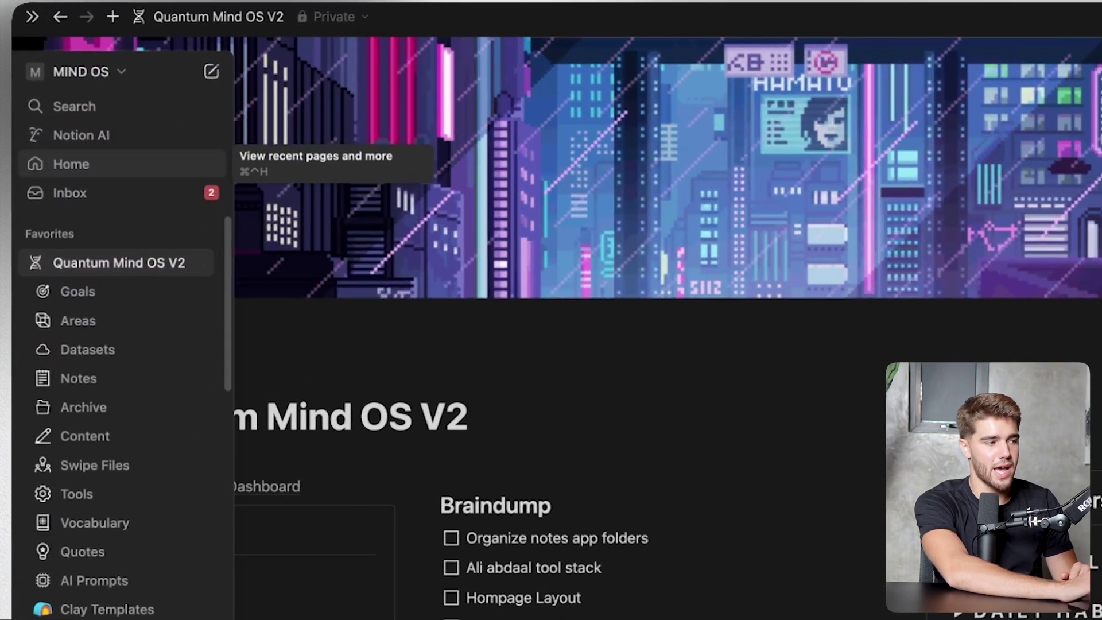